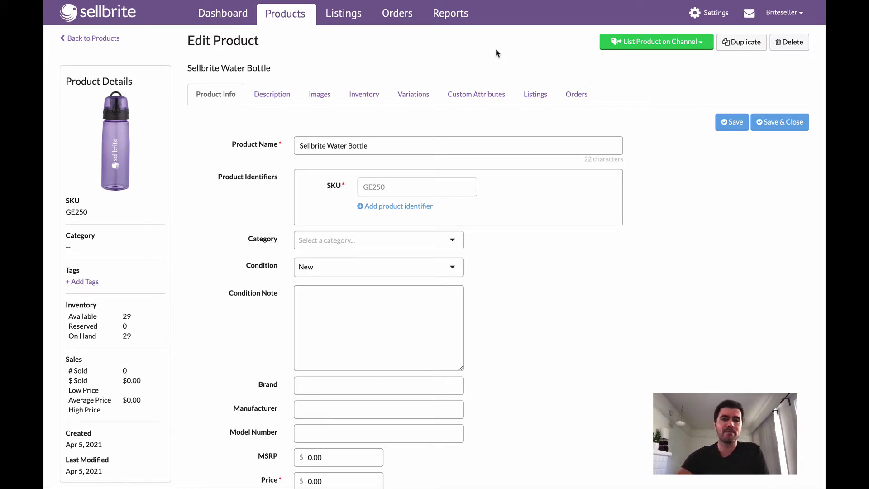
Add Size and Color as the water bottle's variation options and save them.
{"action": "left_click", "coordinate": [417, 95]}
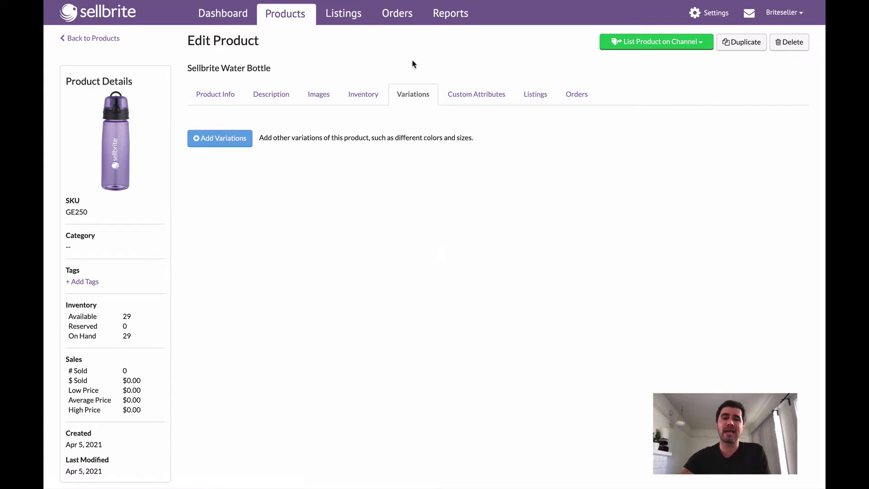
{"action": "left_click", "coordinate": [231, 143]}
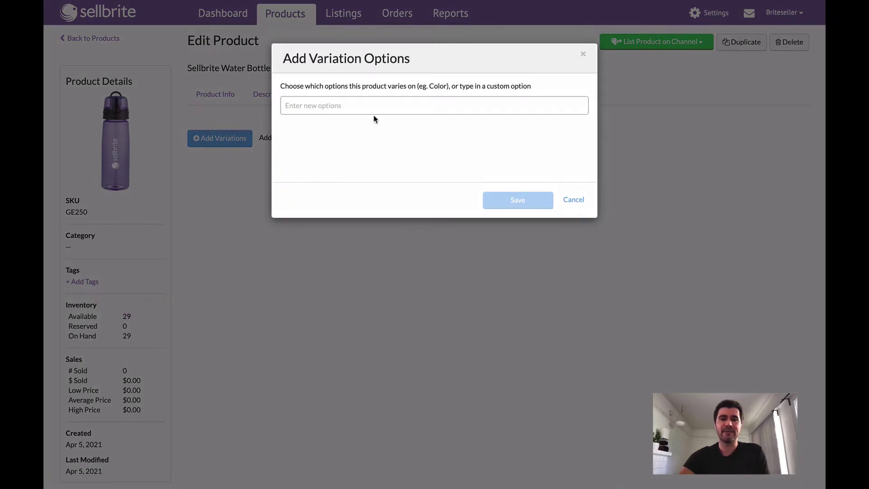
{"action": "left_click", "coordinate": [372, 107]}
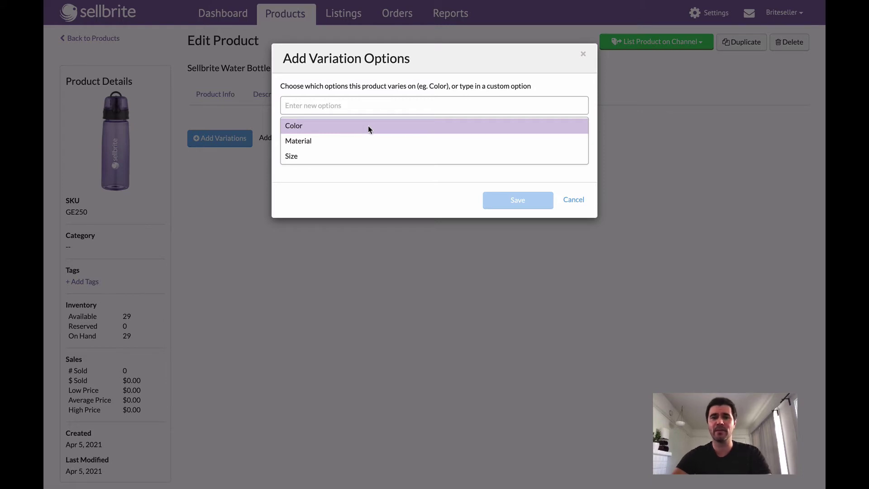
{"action": "left_click", "coordinate": [361, 156]}
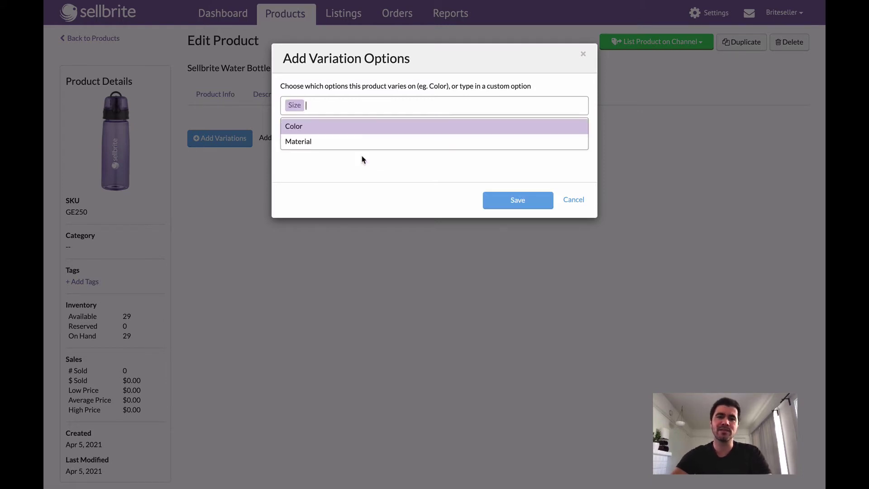
{"action": "left_click", "coordinate": [361, 131]}
{"action": "left_click", "coordinate": [459, 180]}
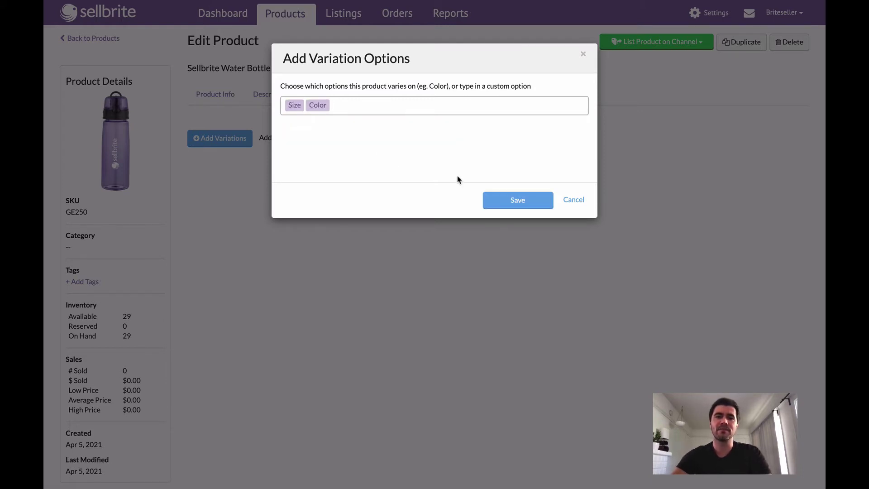
{"action": "left_click", "coordinate": [515, 201]}
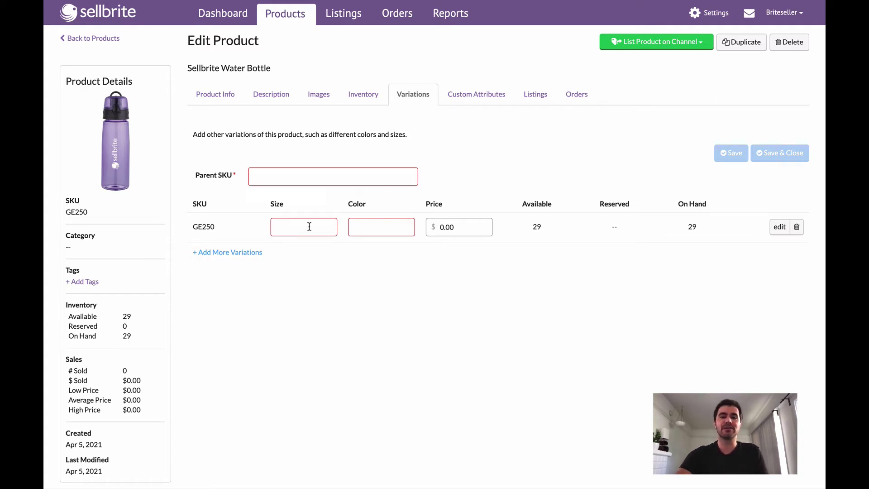
Set the GE250 variation's Size to 24oz and Color to Purple.
{"action": "type", "text": "24oz"}
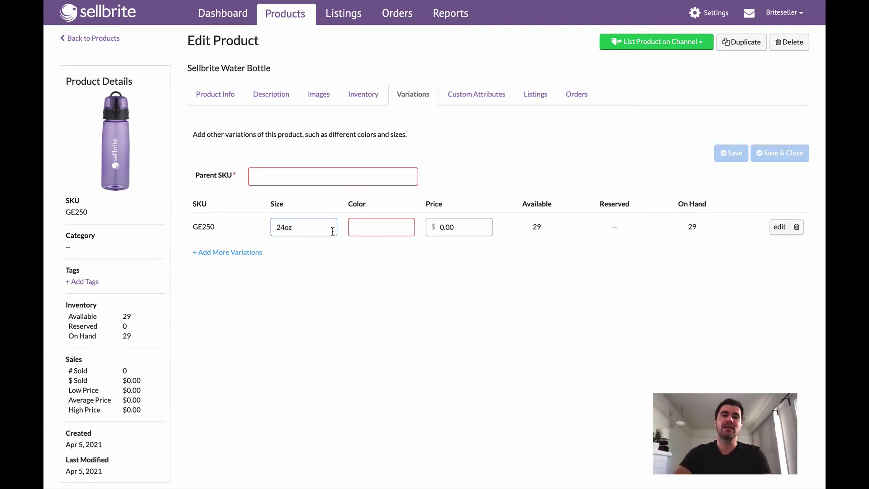
{"action": "left_click", "coordinate": [376, 227]}
{"action": "type", "text": "Purpe"}
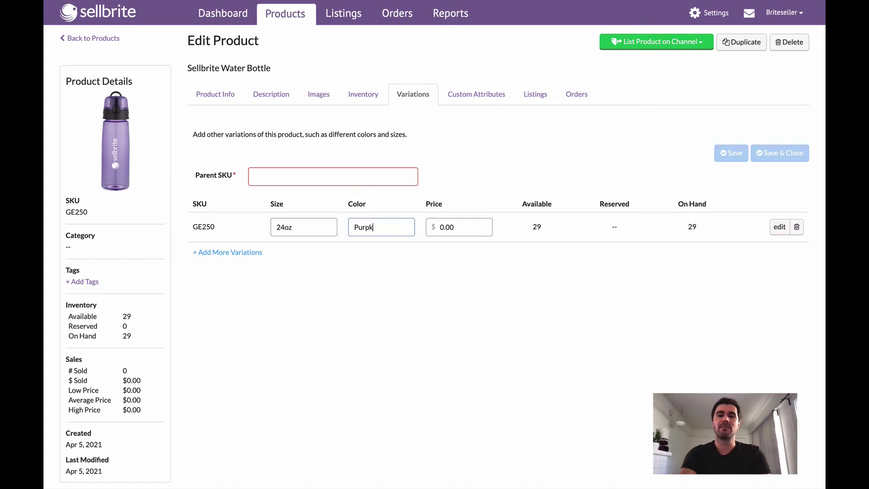
{"action": "key", "text": "BackSpace"}
{"action": "type", "text": "le"}
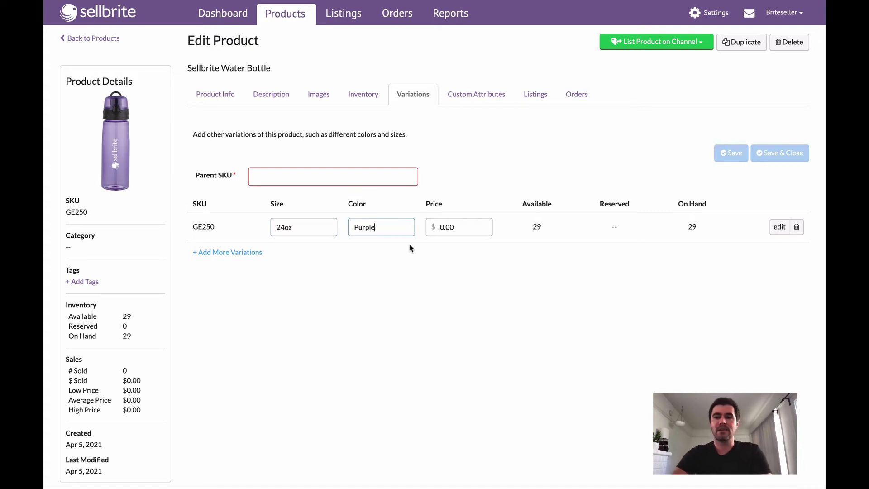
{"action": "left_click", "coordinate": [448, 261]}
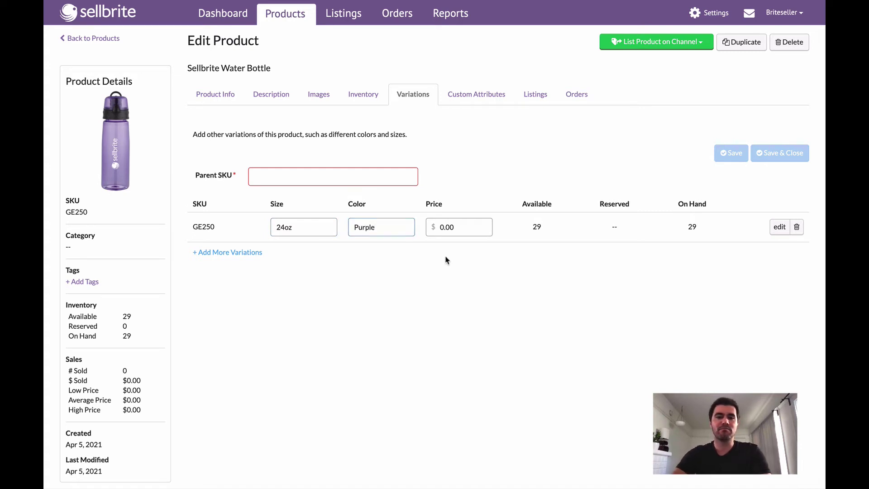
Create a new variation with Size 16oz and Color Purple.
{"action": "left_click", "coordinate": [239, 257]}
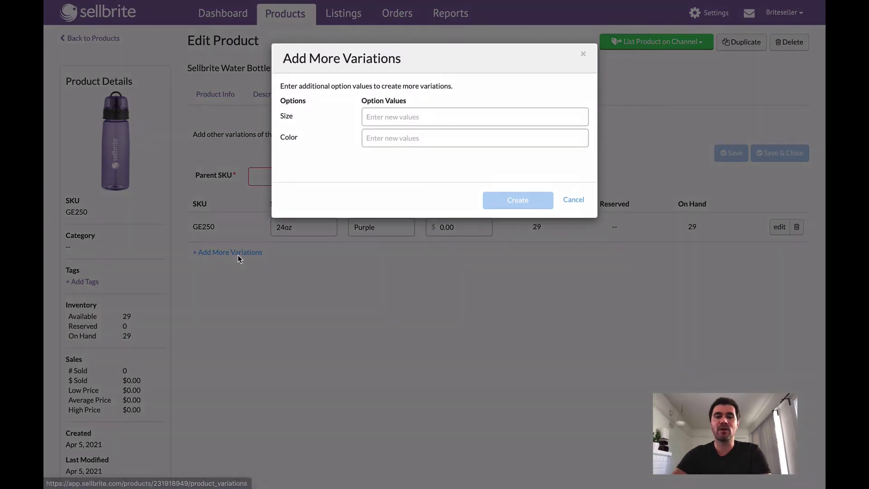
{"action": "left_click", "coordinate": [432, 121]}
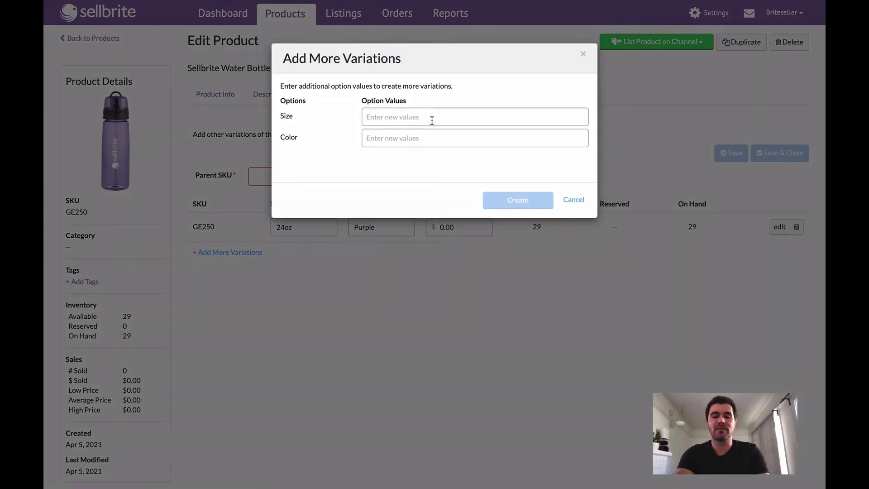
{"action": "type", "text": "16oz"}
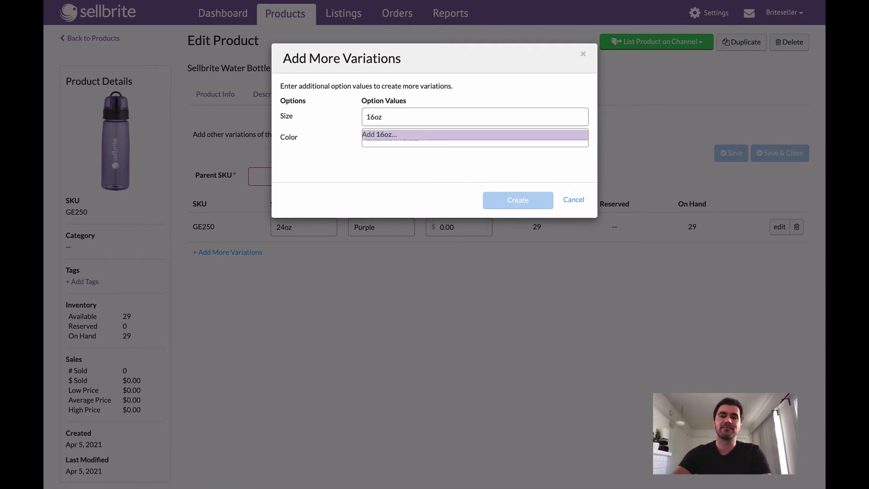
{"action": "left_click", "coordinate": [427, 136]}
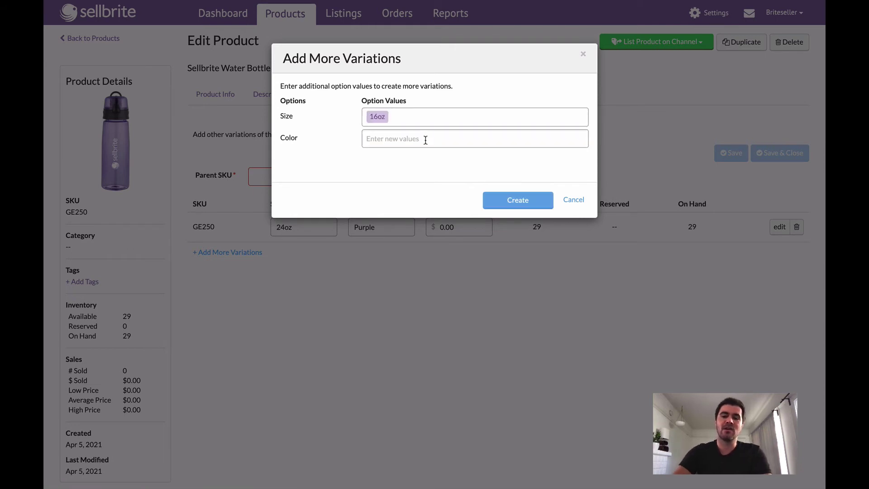
{"action": "type", "text": "Purple"}
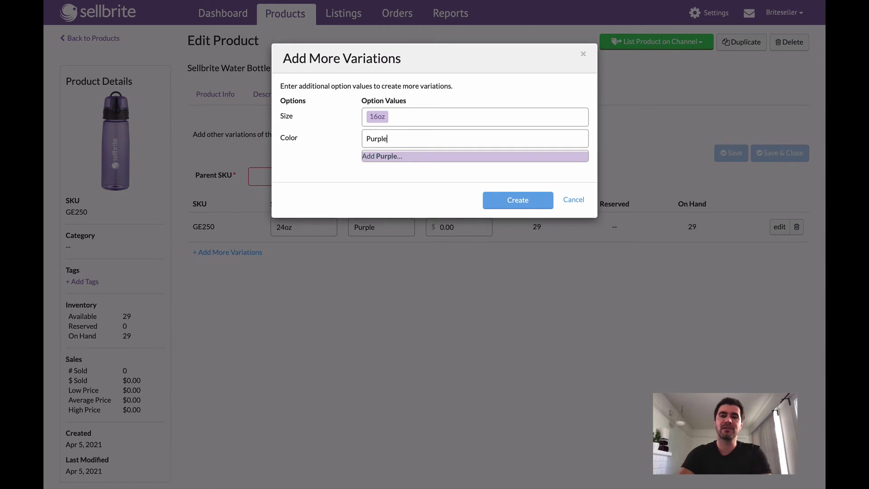
{"action": "left_click", "coordinate": [425, 158]}
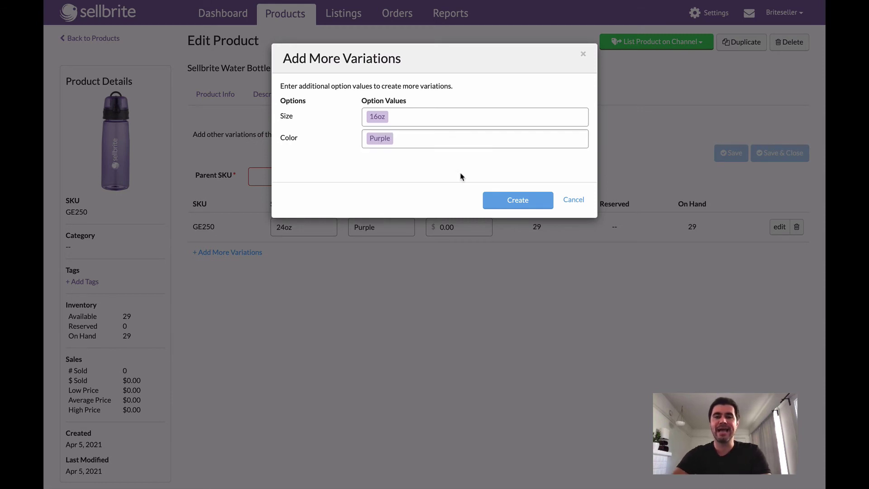
{"action": "left_click", "coordinate": [518, 203]}
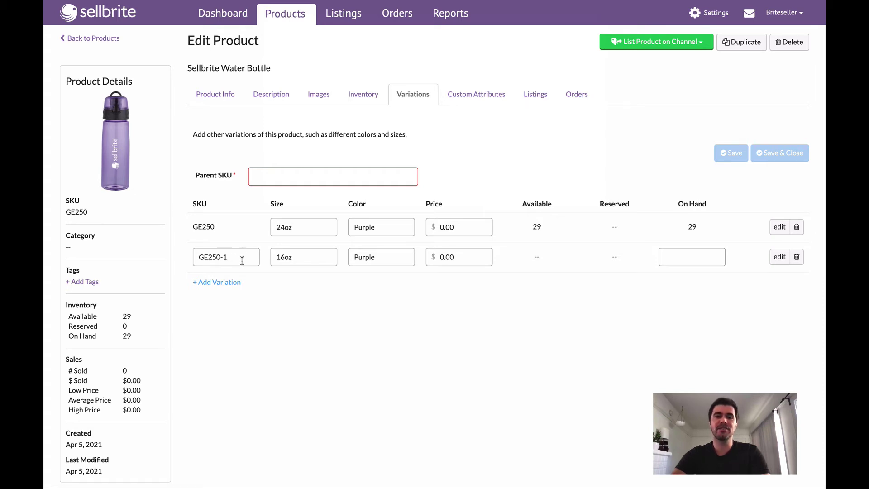
Set the parent SKU to SBWATBOT and GE250-1's on-hand quantity to 29.
{"action": "left_click_drag", "start_coordinate": [226, 257], "coordinate": [196, 256]}
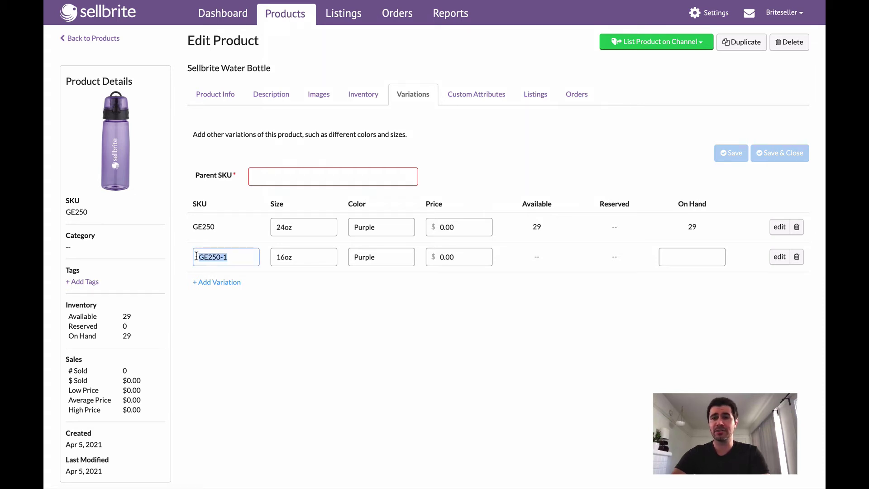
{"action": "left_click", "coordinate": [277, 175]}
{"action": "left_click", "coordinate": [285, 201]}
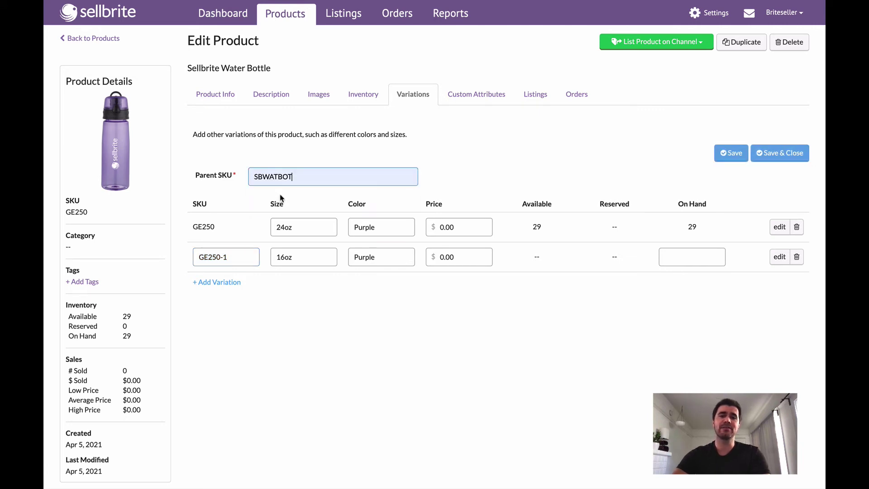
{"action": "left_click", "coordinate": [514, 172]}
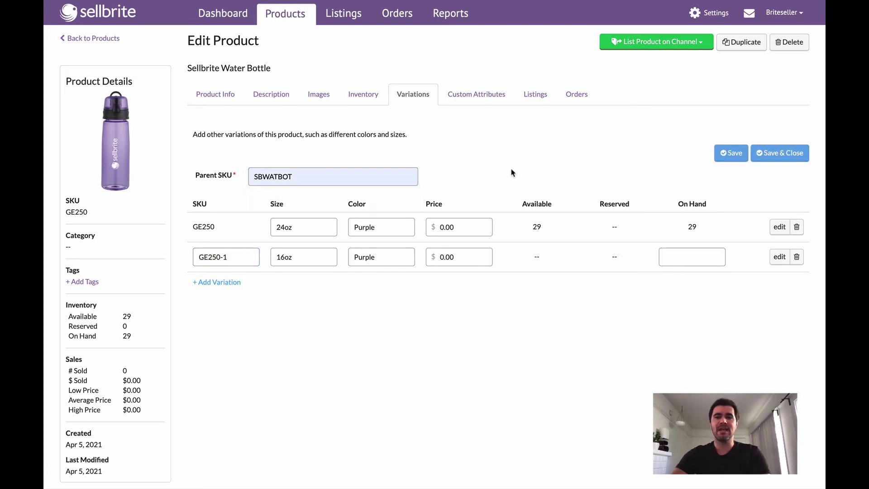
{"action": "left_click", "coordinate": [697, 258]}
{"action": "type", "text": "29"}
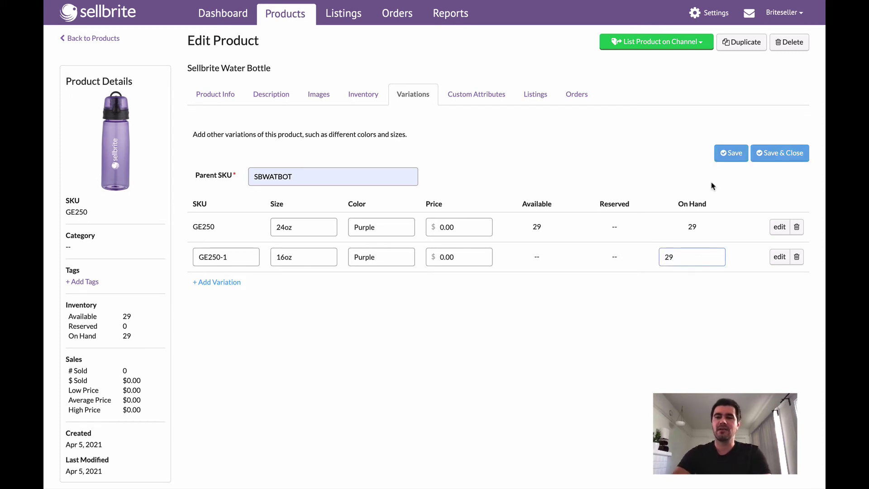
Save the SBWATBOT variation setup, then insert another blank variation row.
{"action": "left_click", "coordinate": [719, 154]}
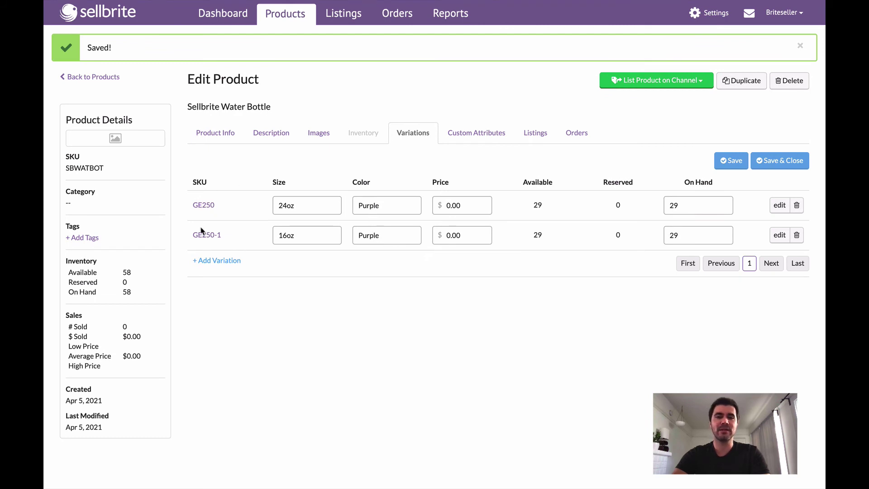
{"action": "left_click", "coordinate": [227, 262]}
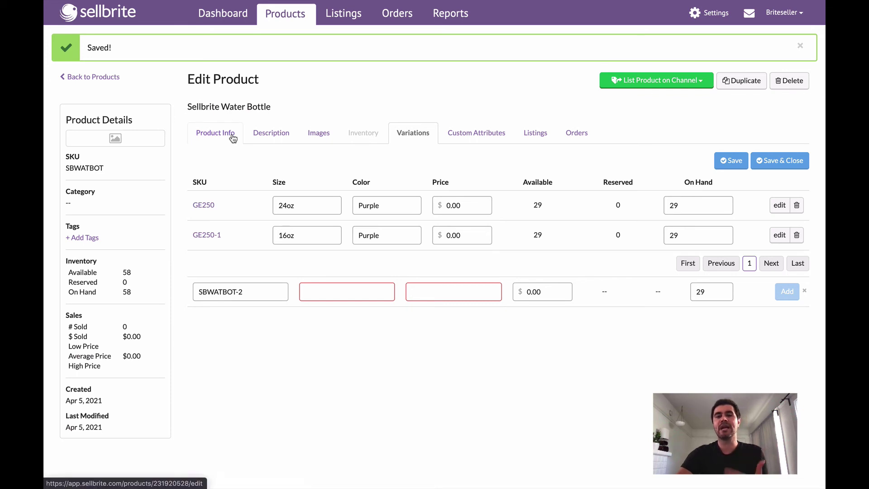
{"action": "left_click", "coordinate": [203, 206]}
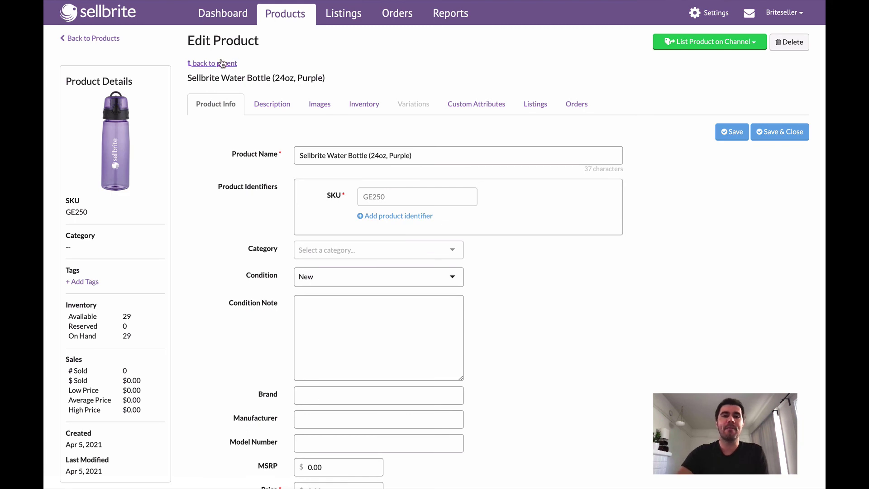
{"action": "left_click", "coordinate": [206, 65]}
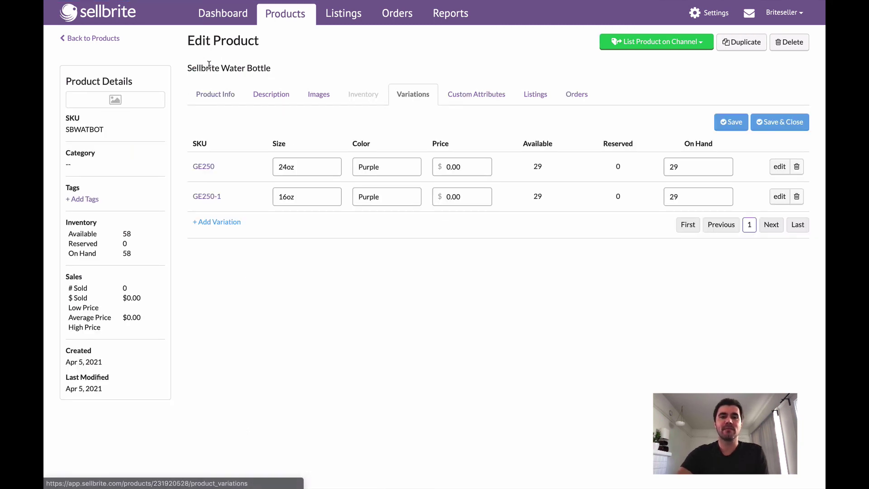